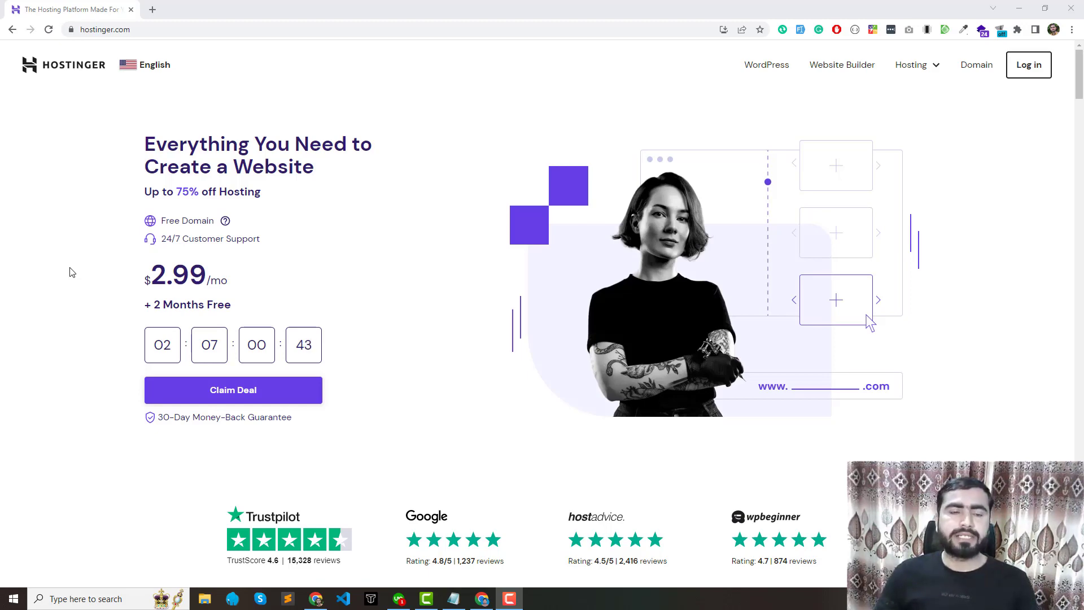
# Review the Hostinger home page, including the web hosting plans, feature comparison and customer ratings, and return to its start.
pyautogui.scroll(-5, 73, 273)
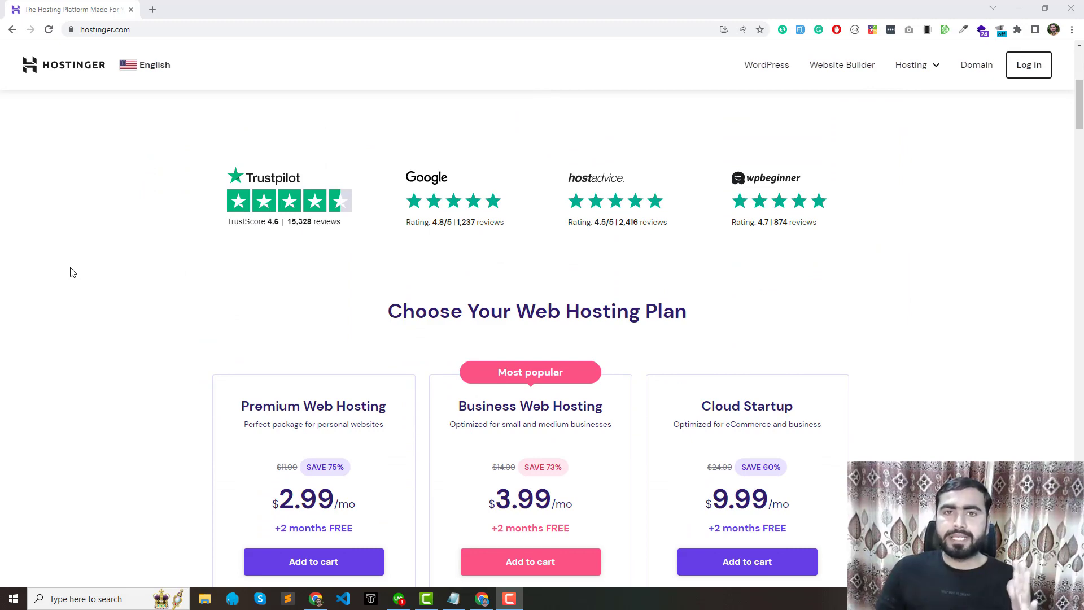
pyautogui.scroll(-5, 72, 272)
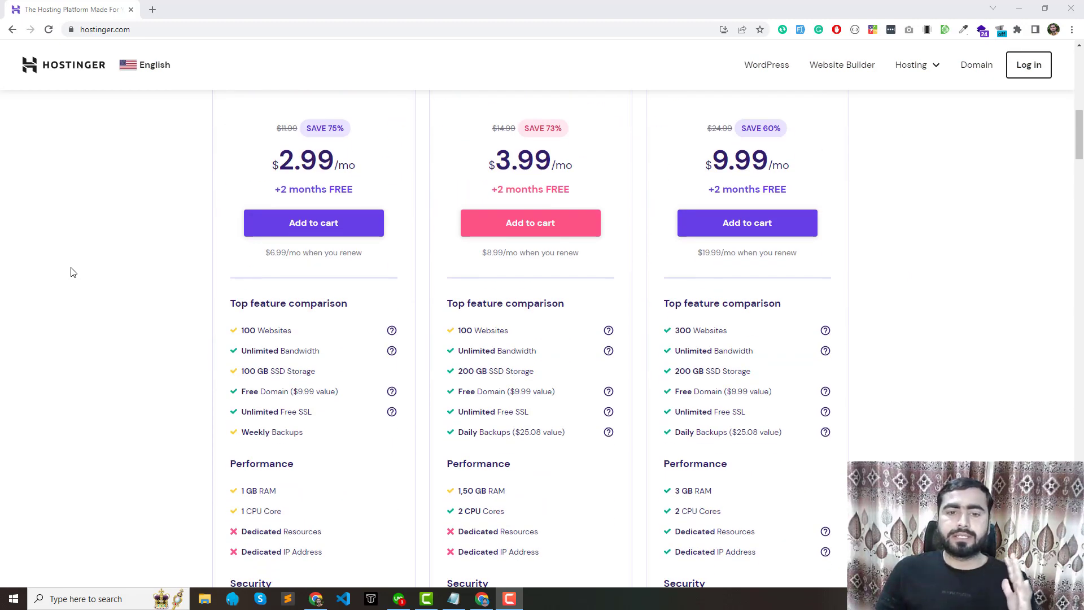
pyautogui.scroll(-15, 73, 273)
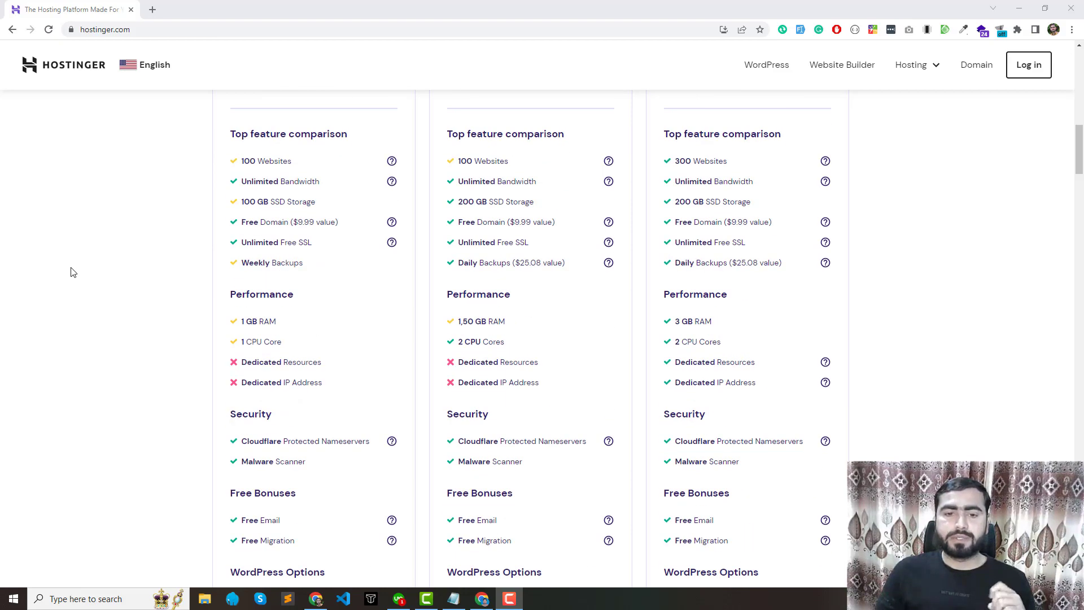
pyautogui.scroll(-20, 73, 273)
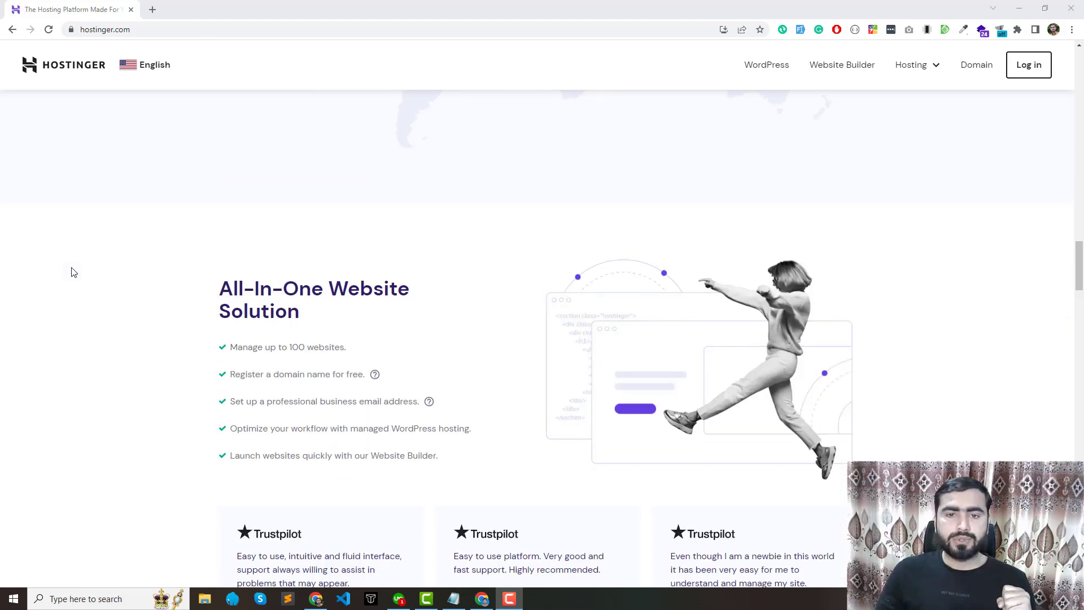
pyautogui.scroll(-10, 73, 273)
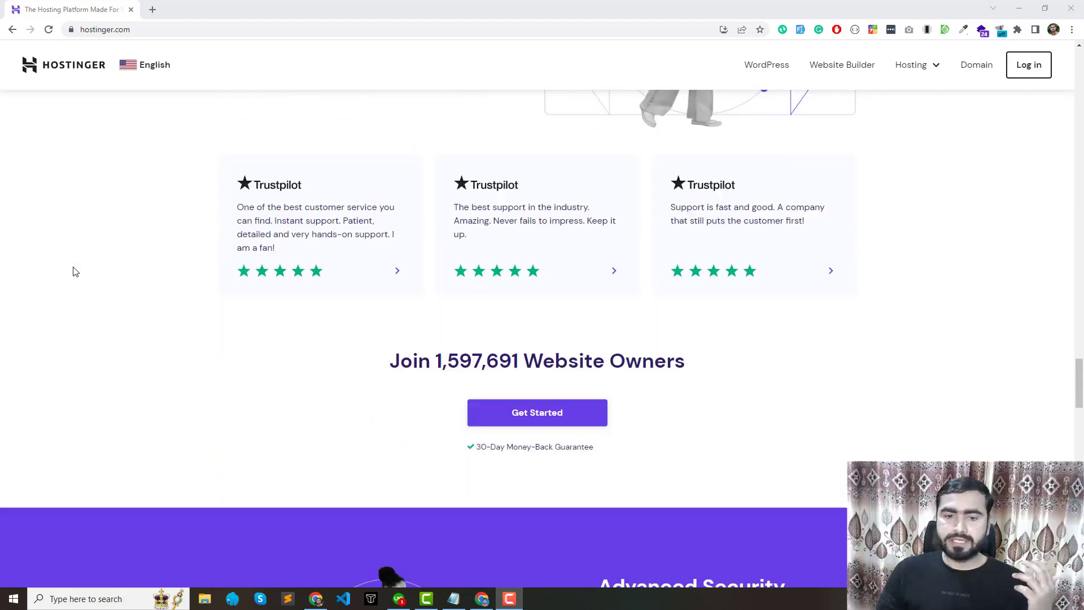
pyautogui.moveTo(1081, 396); pyautogui.dragTo(1082, 60)
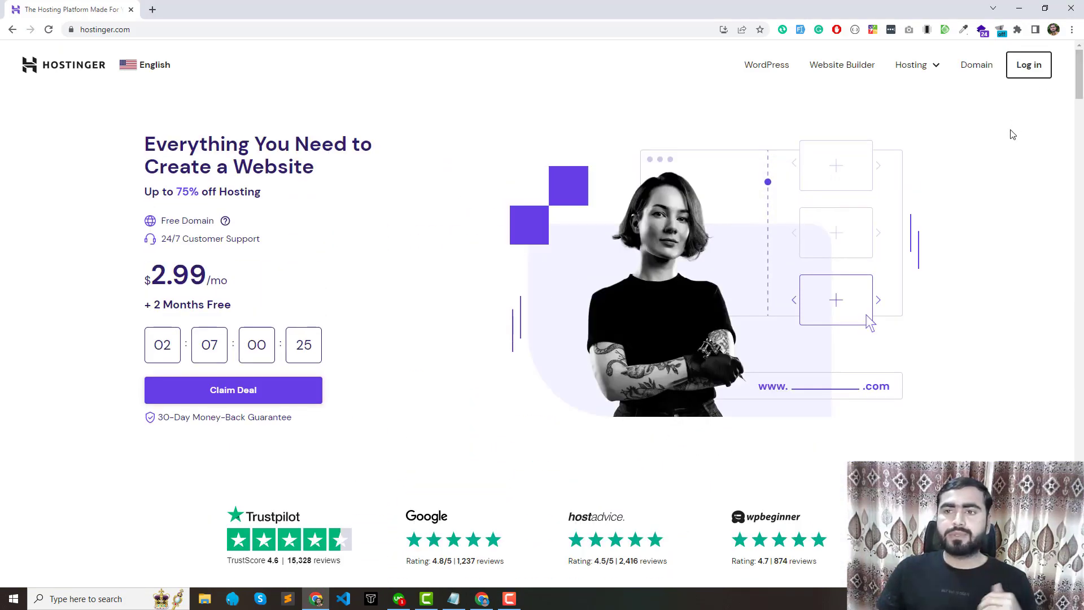
# Log in to Hostinger with the saved account e-mail and password, passing the human verification check.
pyautogui.click(1029, 65)
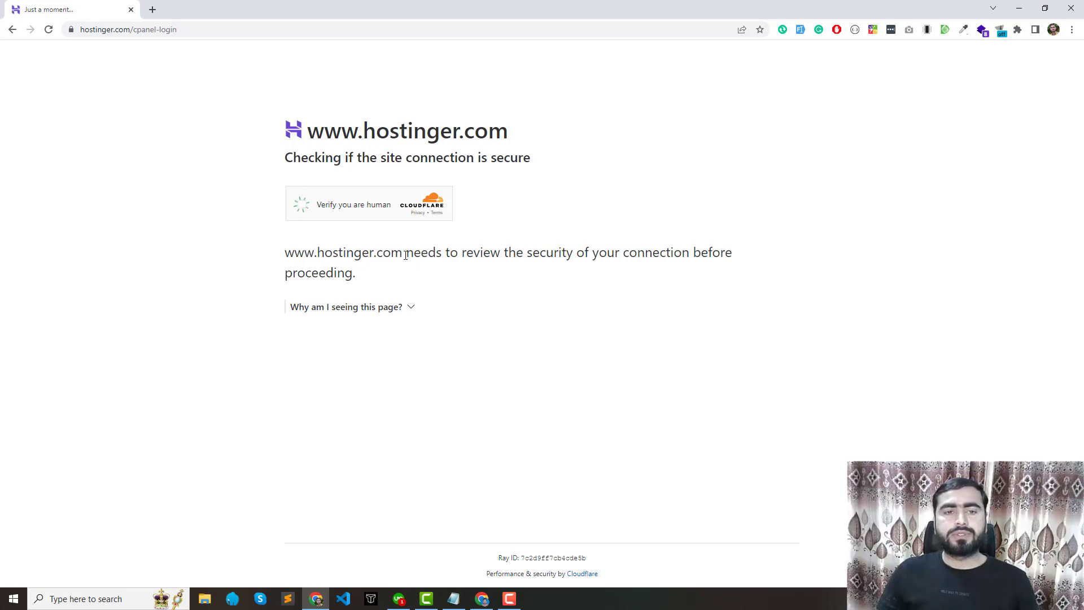
pyautogui.click(303, 205)
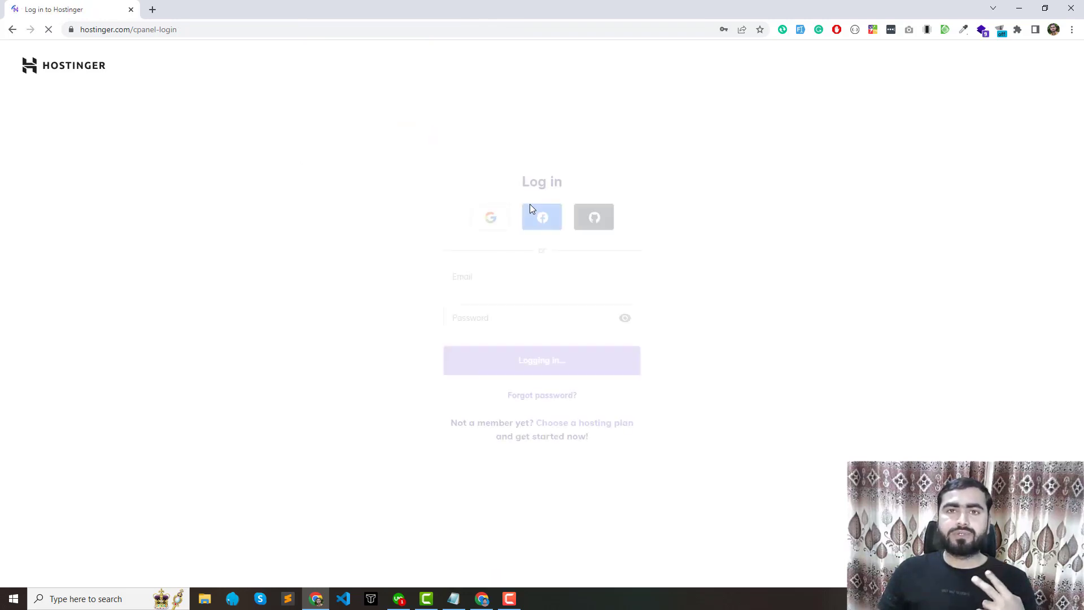
pyautogui.click(467, 273)
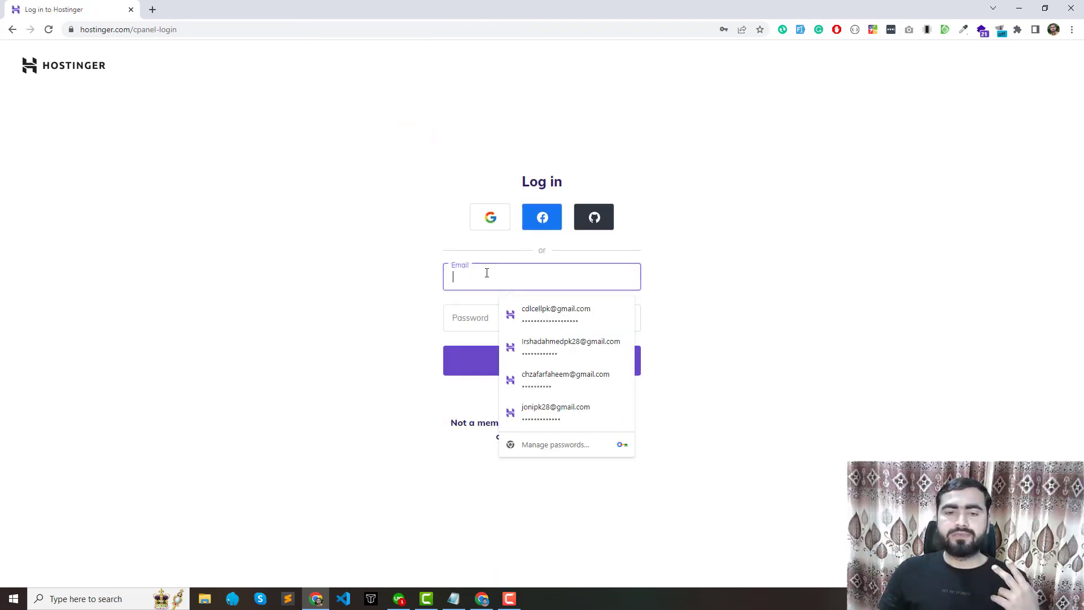
pyautogui.click(539, 313)
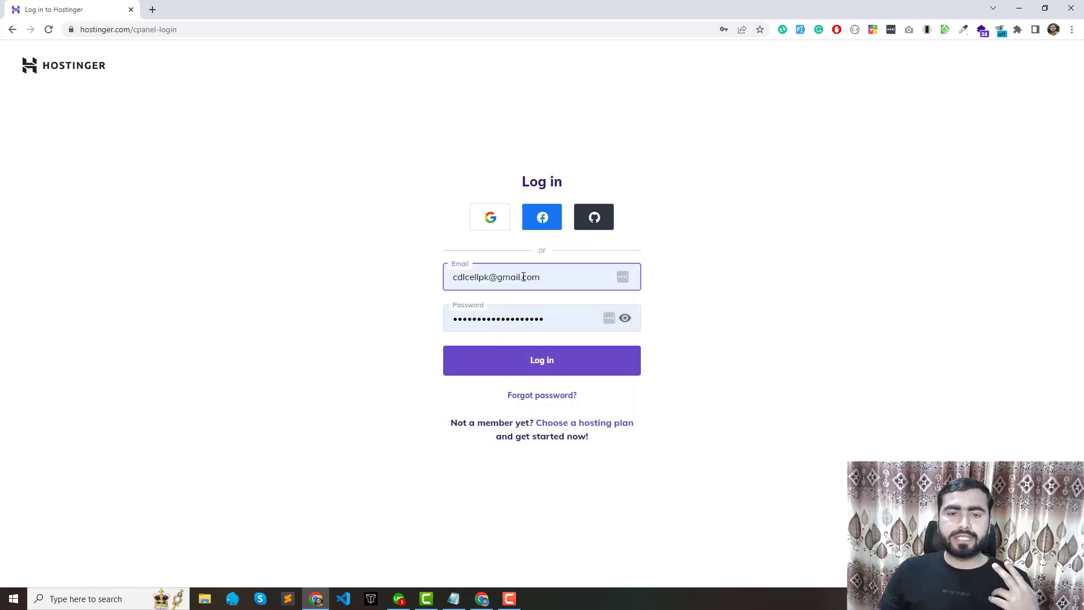
pyautogui.click(529, 360)
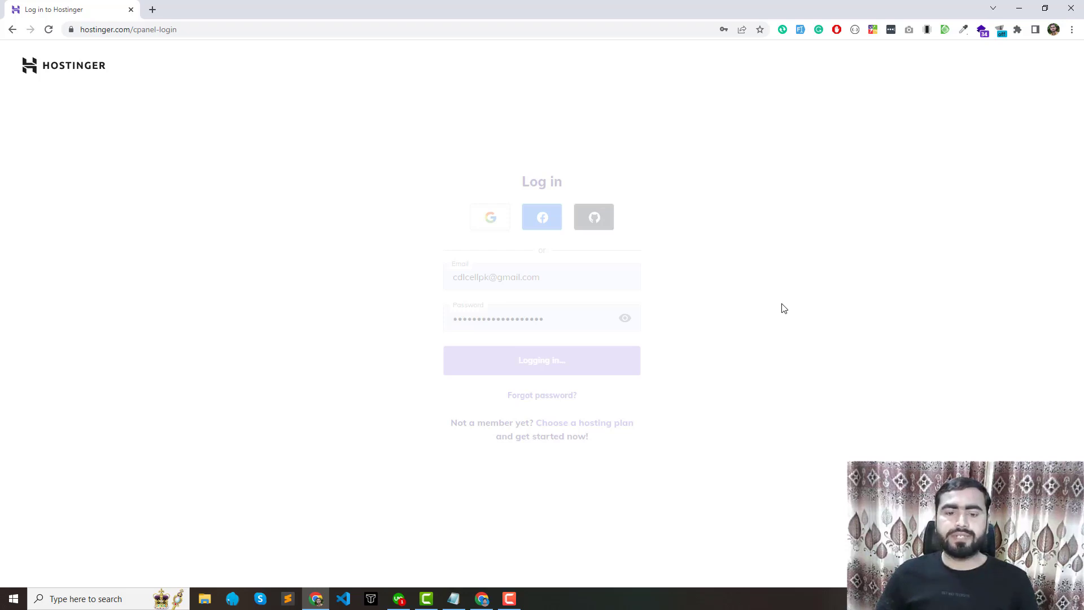
# Switch to Gmail, open Hostinger's login verification e-mail and copy the verification code.
pyautogui.hotkey('alt', 'Tab')
pyautogui.press('Tab')
pyautogui.press('Tab')
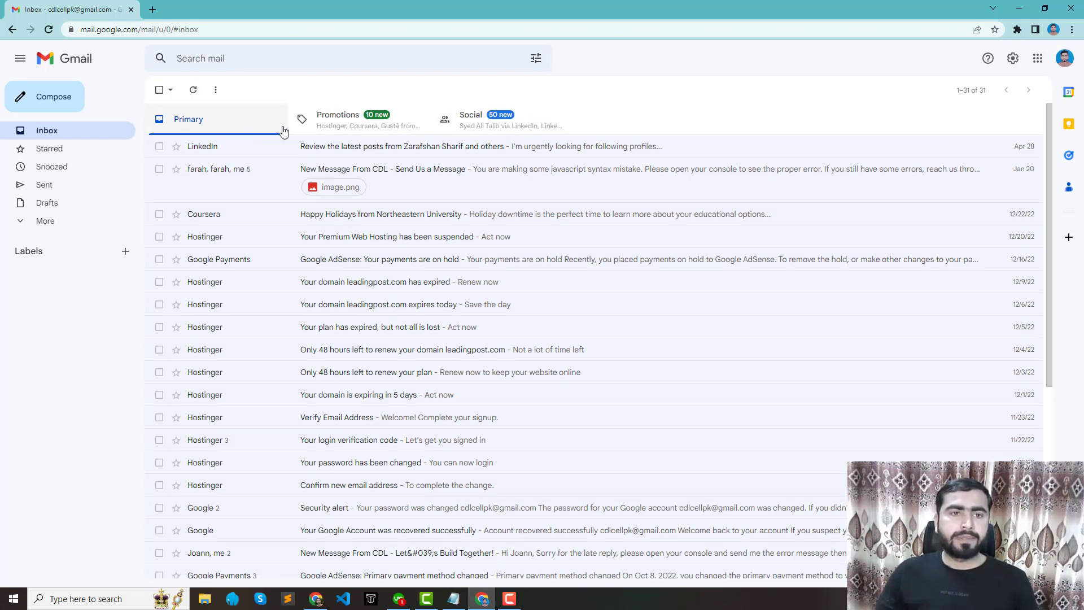
pyautogui.click(362, 146)
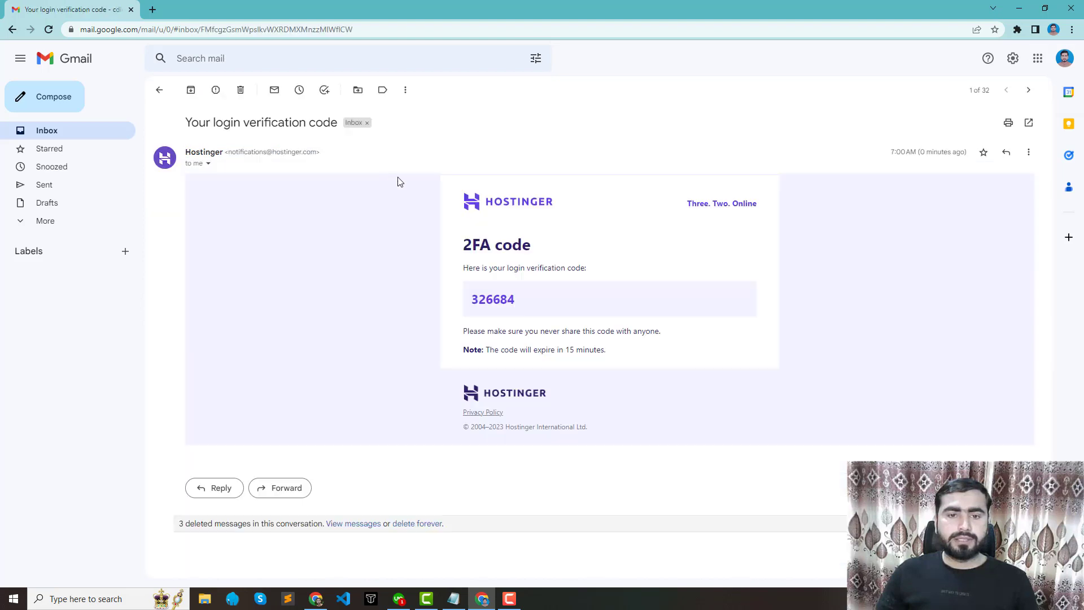
pyautogui.doubleClick(499, 300)
pyautogui.hotkey('ctrl', 'c')
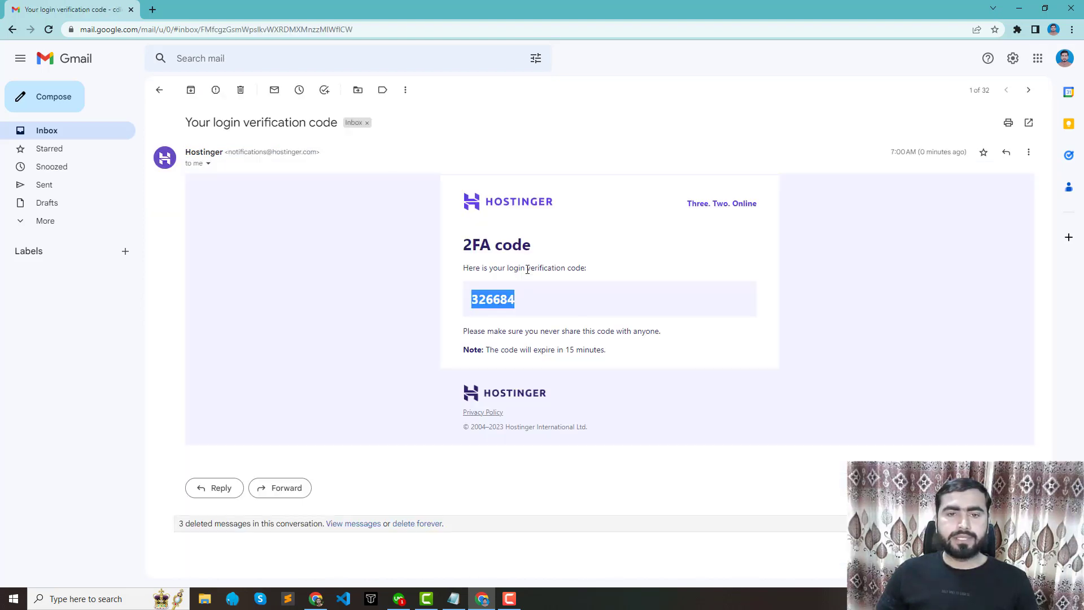
# Switch back to Hostinger, paste the verification code into the Two-Factor Authentication form and verify it.
pyautogui.hotkey('alt', 'Tab')
pyautogui.click(501, 294)
pyautogui.hotkey('ctrl', 'v')
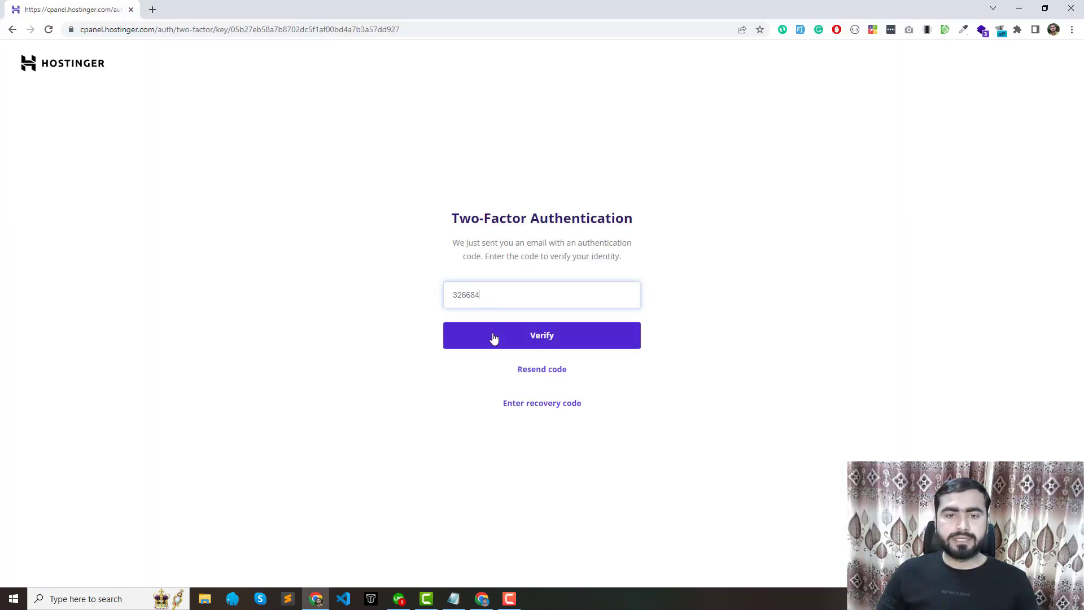
pyautogui.click(495, 338)
# Delete the login verification e-mail in Gmail and return to the Hostinger window.
pyautogui.hotkey('alt', 'Tab')
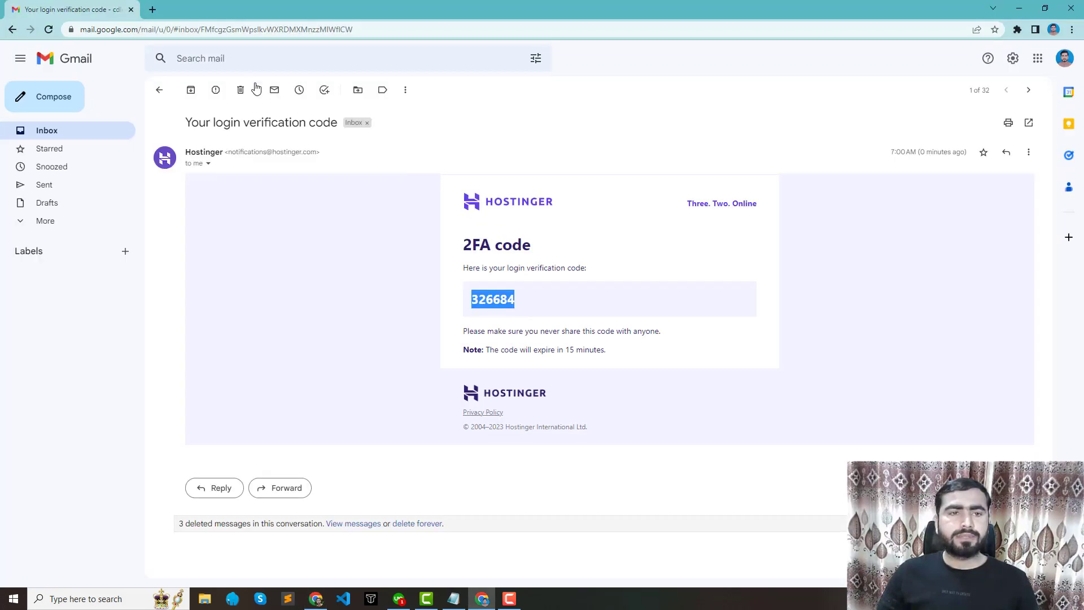
pyautogui.click(241, 90)
pyautogui.hotkey('alt', 'Tab')
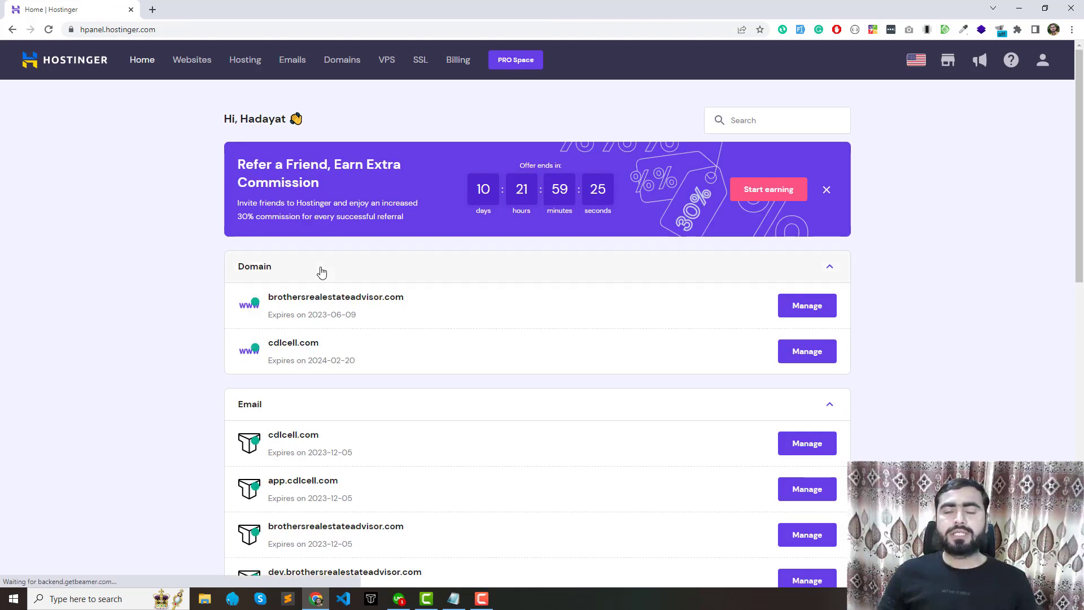
# Copy the domain name cdlcell.com, view its live website in a new browser tab, and close that tab.
pyautogui.scroll(-1, 203, 292)
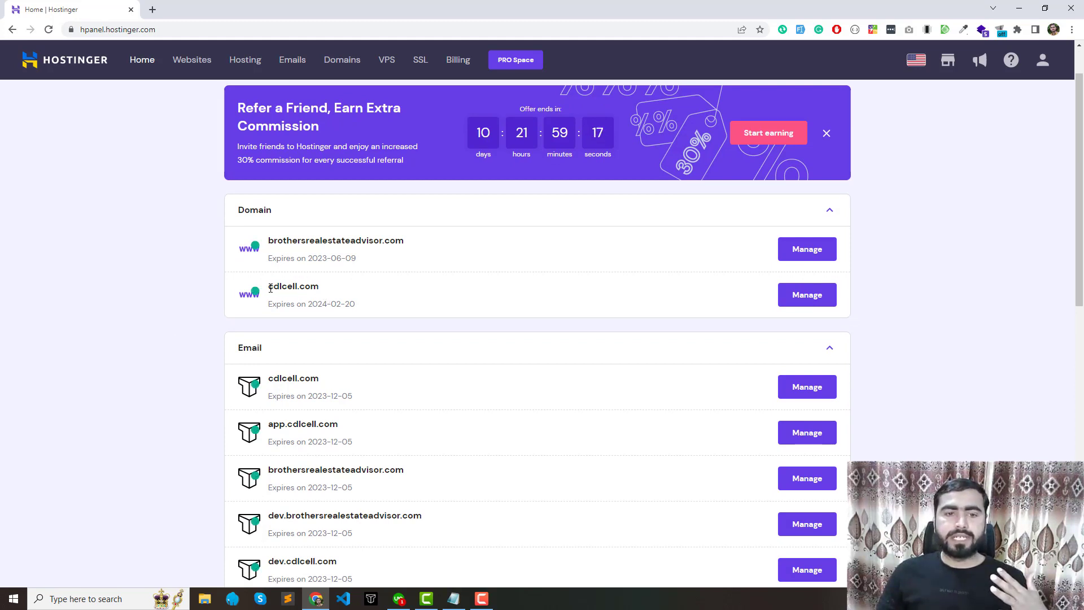
pyautogui.moveTo(270, 288); pyautogui.dragTo(319, 288)
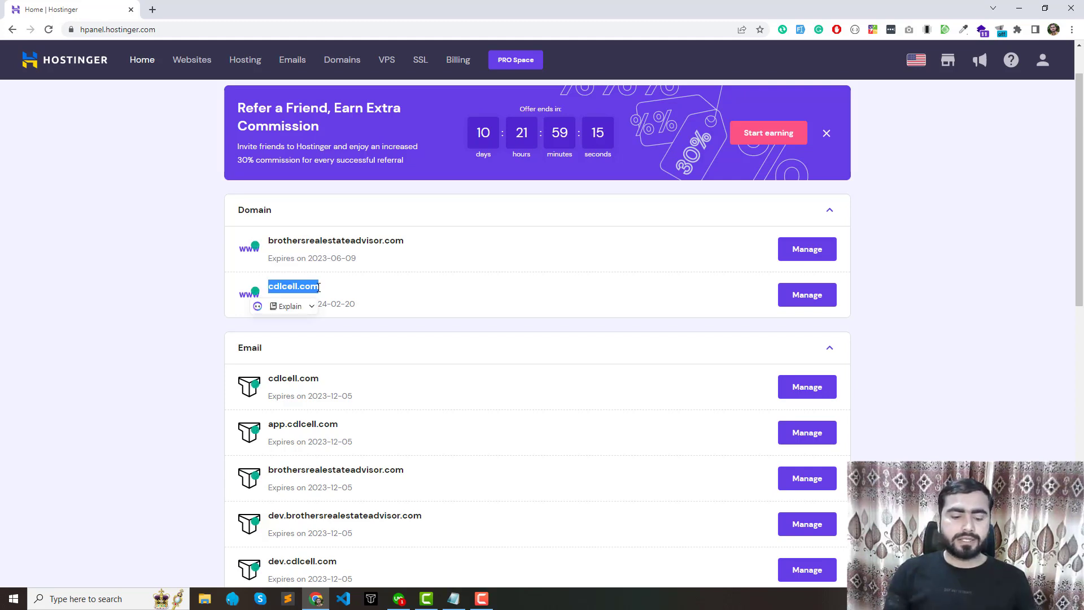
pyautogui.hotkey('ctrl', 'c')
pyautogui.hotkey('ctrl', 't')
pyautogui.hotkey('ctrl', 'v')
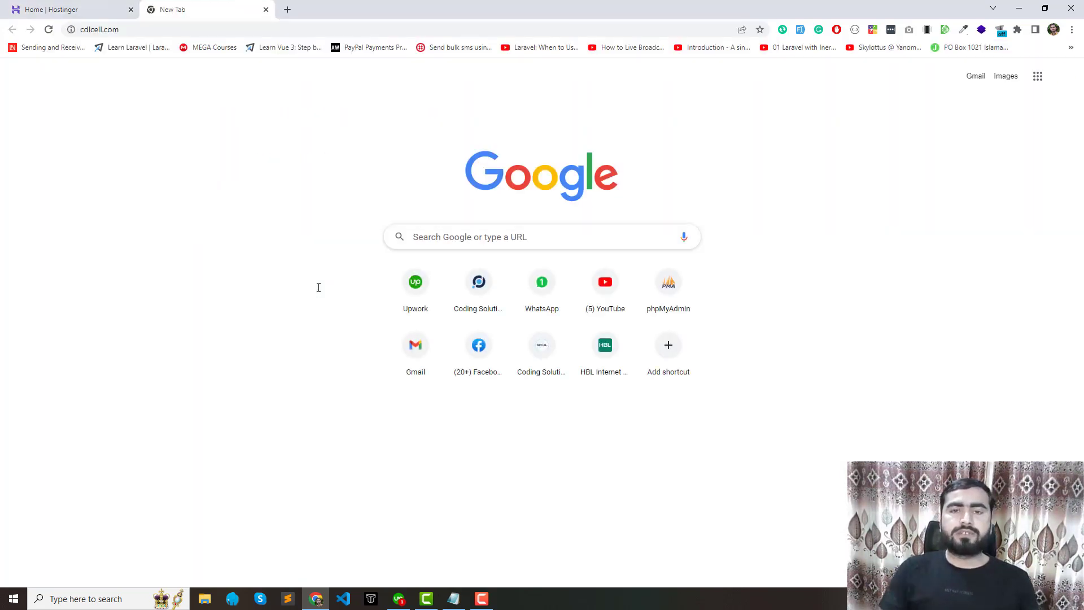
pyautogui.press('Return')
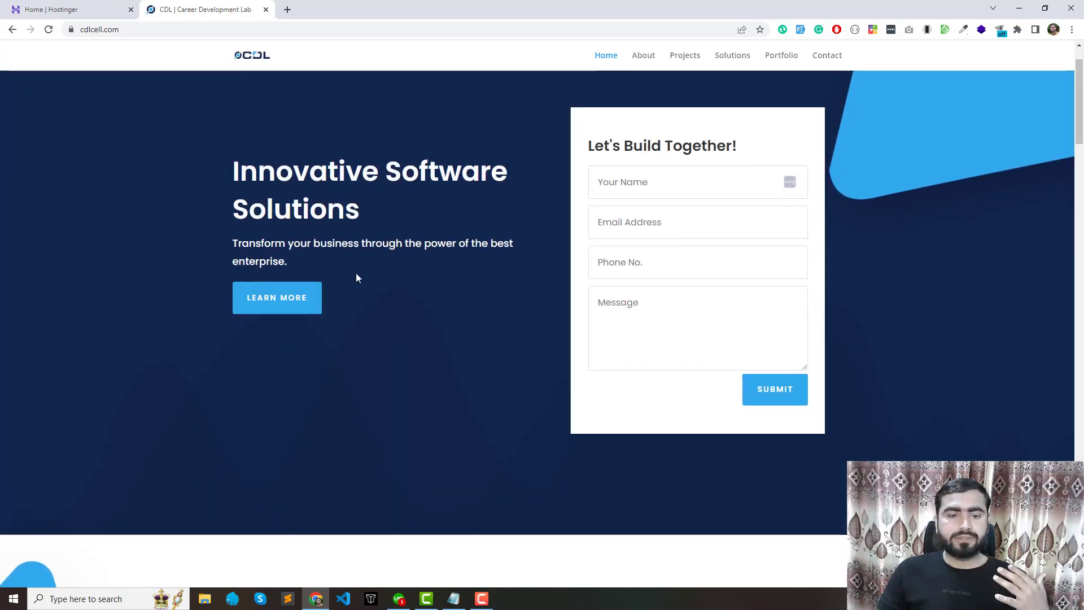
pyautogui.scroll(-4, 355, 272)
pyautogui.scroll(-5, 356, 274)
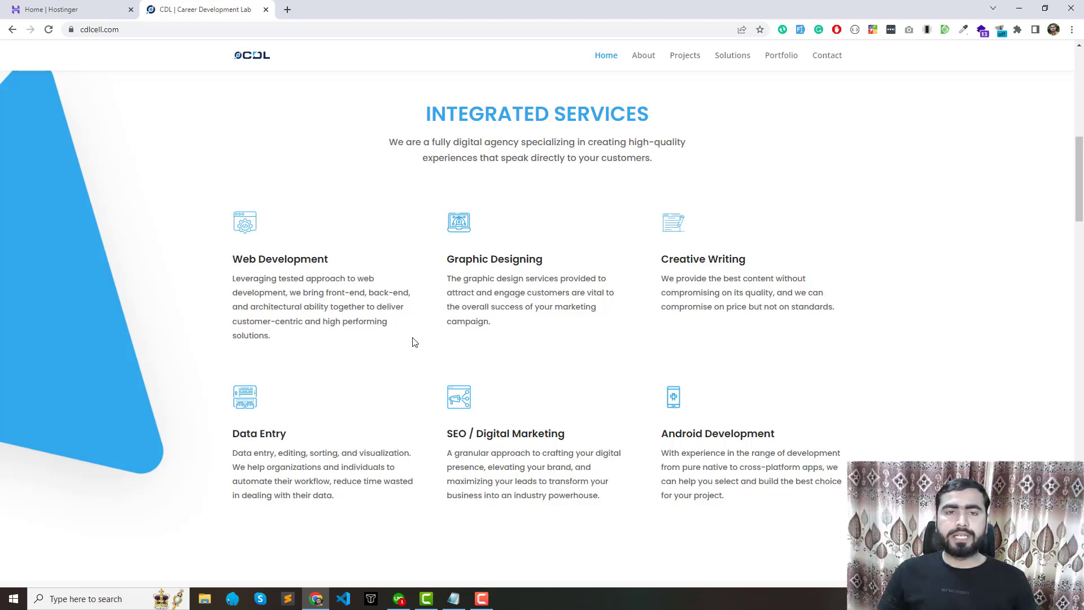
pyautogui.hotkey('ctrl', 'w')
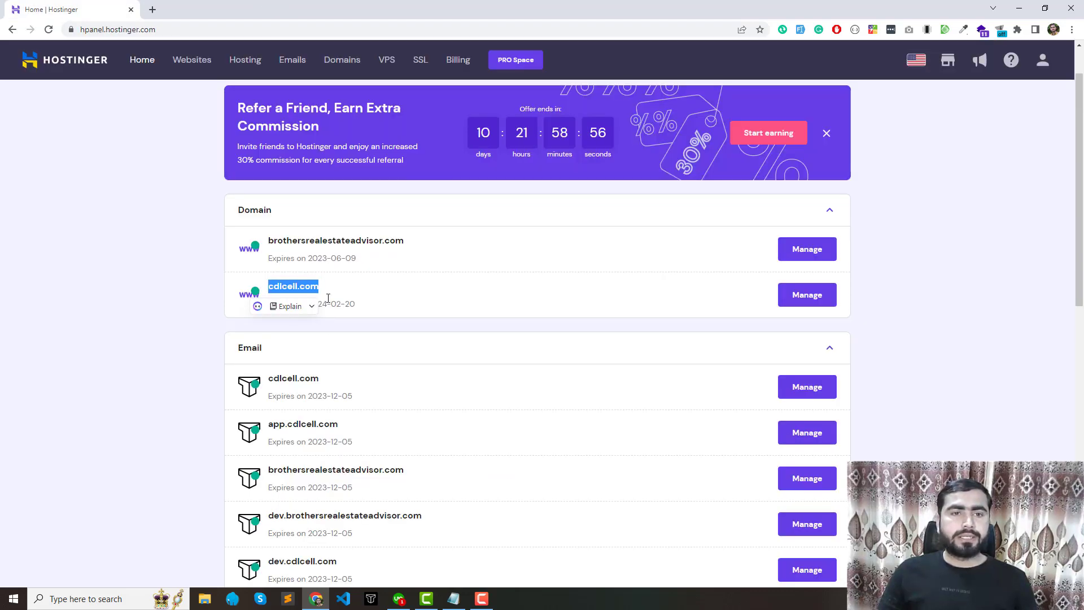
# Open the management page of the cdlcell.com domain and review its Domain Overview.
pyautogui.click(809, 294)
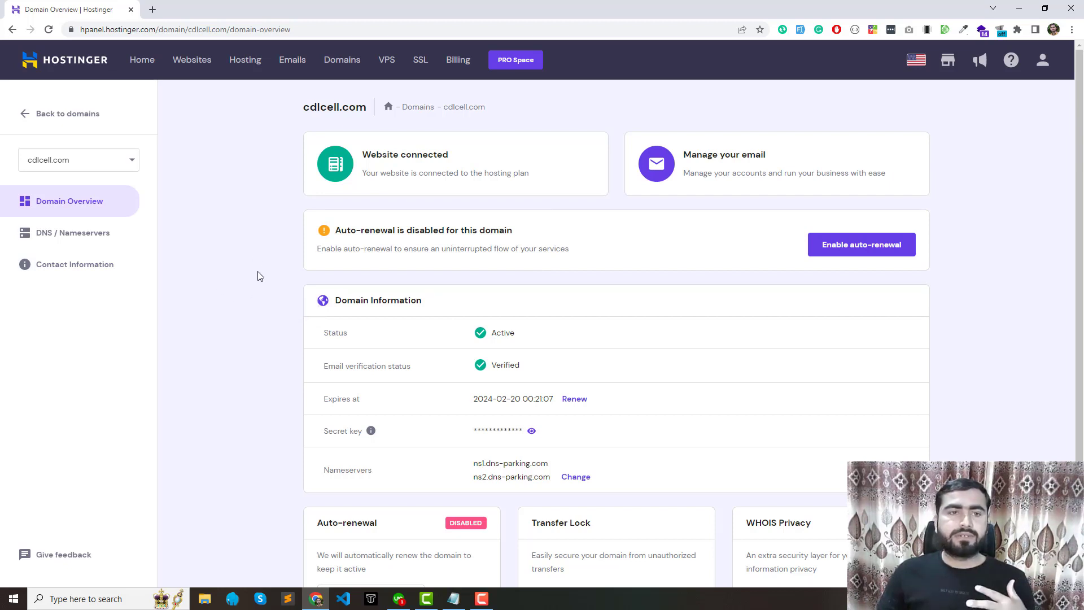
pyautogui.scroll(-2, 260, 273)
pyautogui.scroll(2, 260, 294)
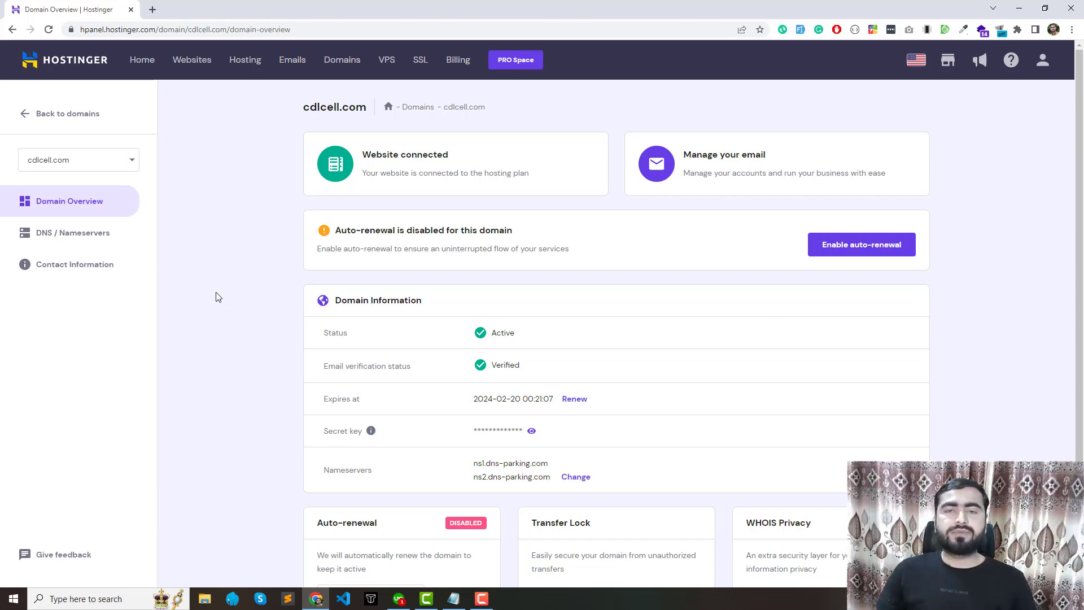
# Open the hosting dashboard of the cdlcell.com website from the Websites list and look over it.
pyautogui.click(187, 62)
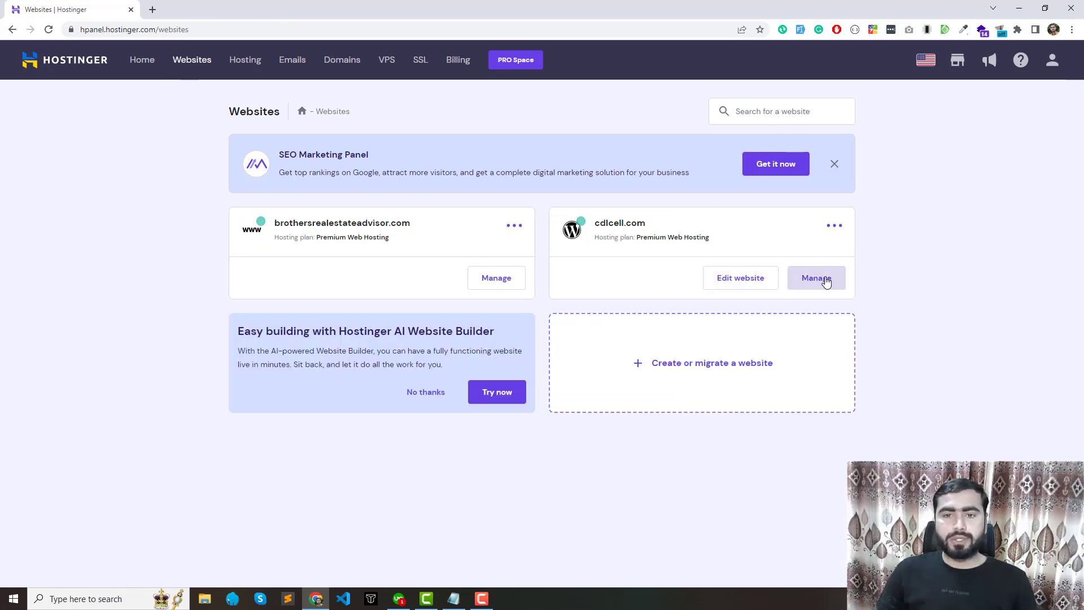
pyautogui.moveTo(658, 222); pyautogui.dragTo(593, 223)
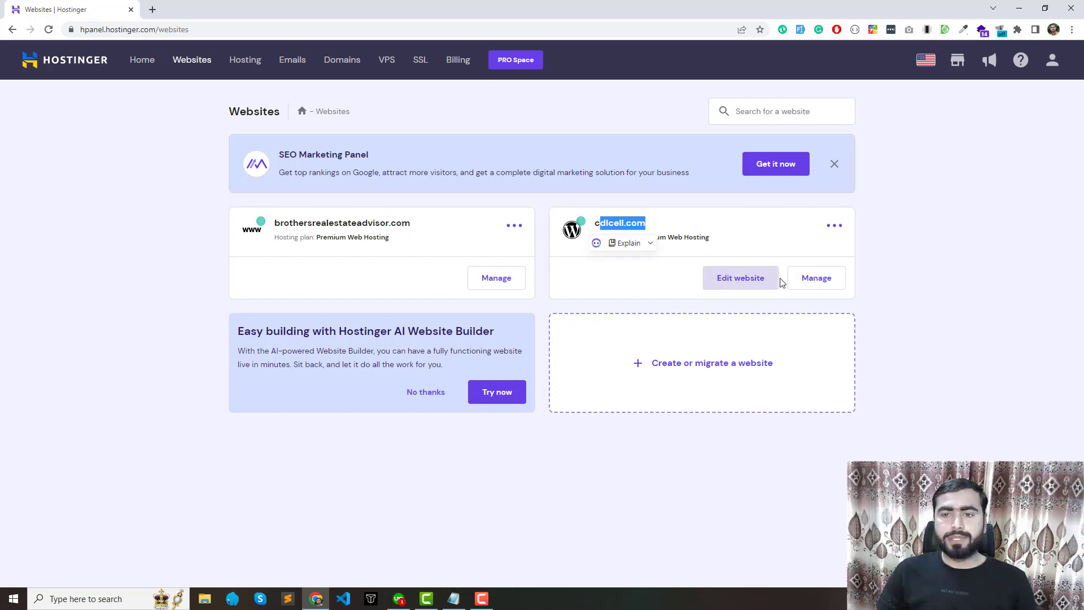
pyautogui.click(814, 277)
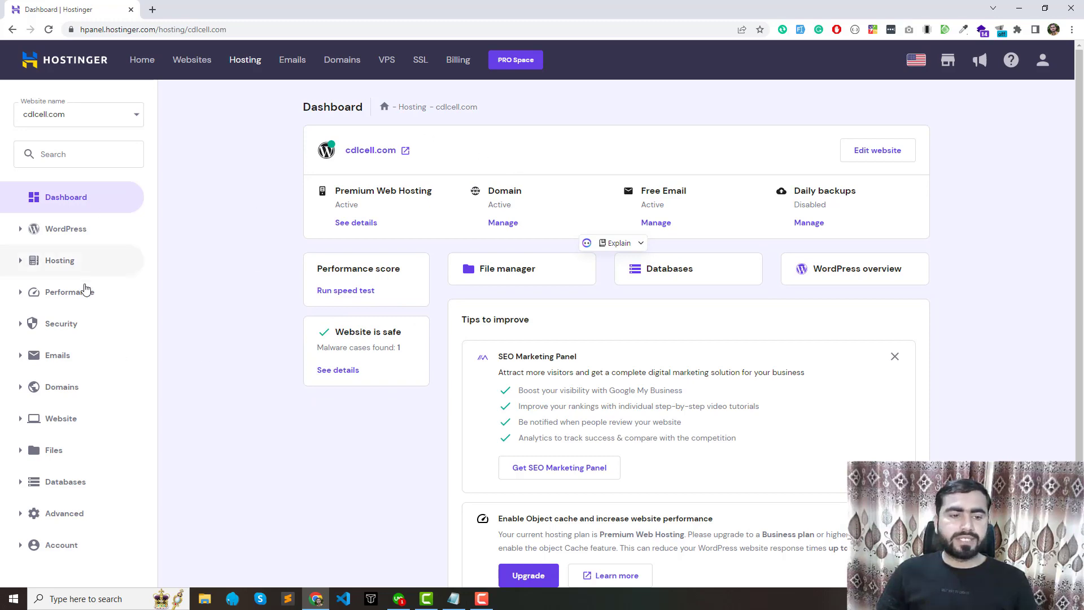
pyautogui.scroll(-1, 96, 366)
pyautogui.scroll(1, 96, 366)
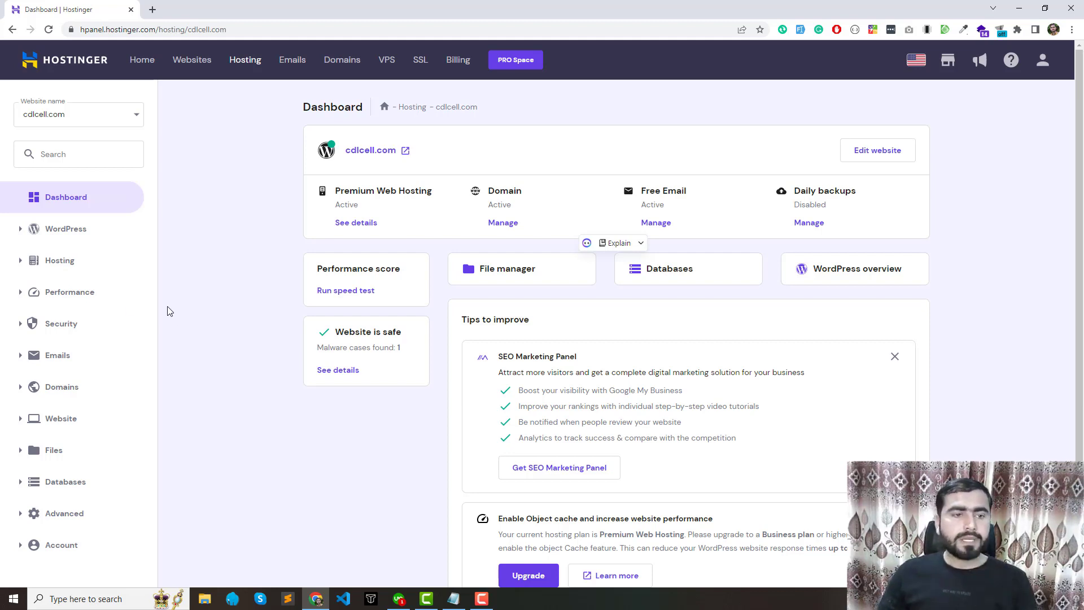
# Examine the options under Emails, Domains and Website in the cdlcell.com hosting dashboard, collapsing the Website options at the end.
pyautogui.click(85, 357)
pyautogui.scroll(-1, 81, 319)
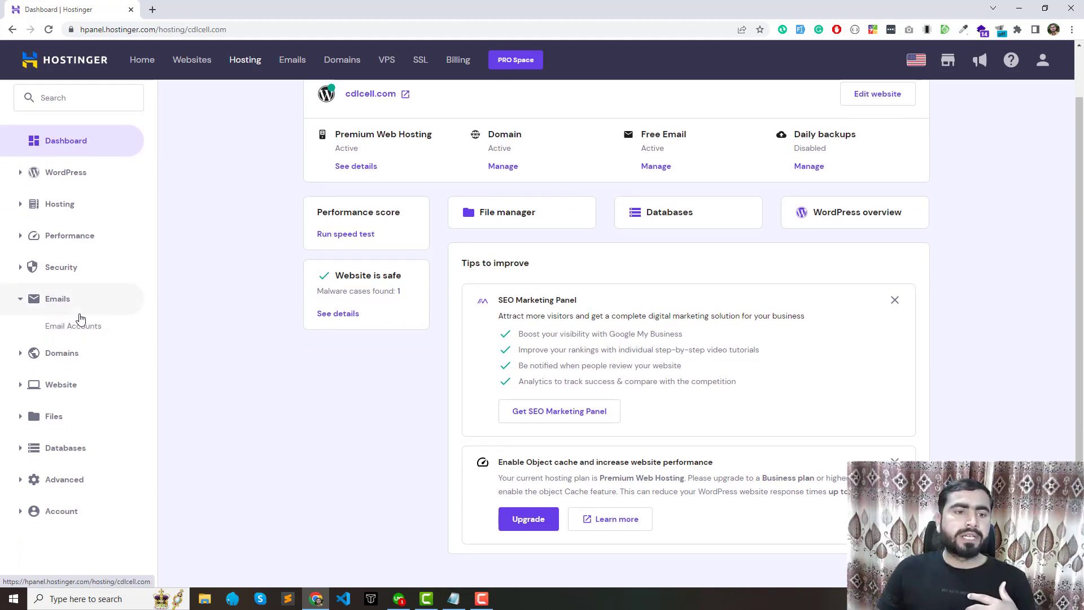
pyautogui.scroll(-1, 85, 325)
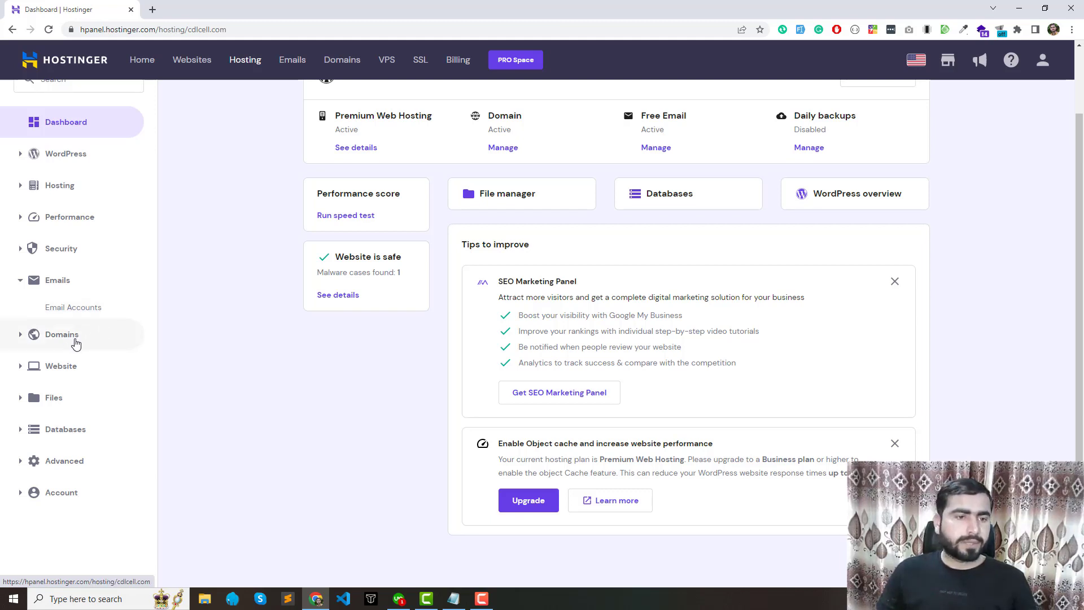
pyautogui.click(75, 335)
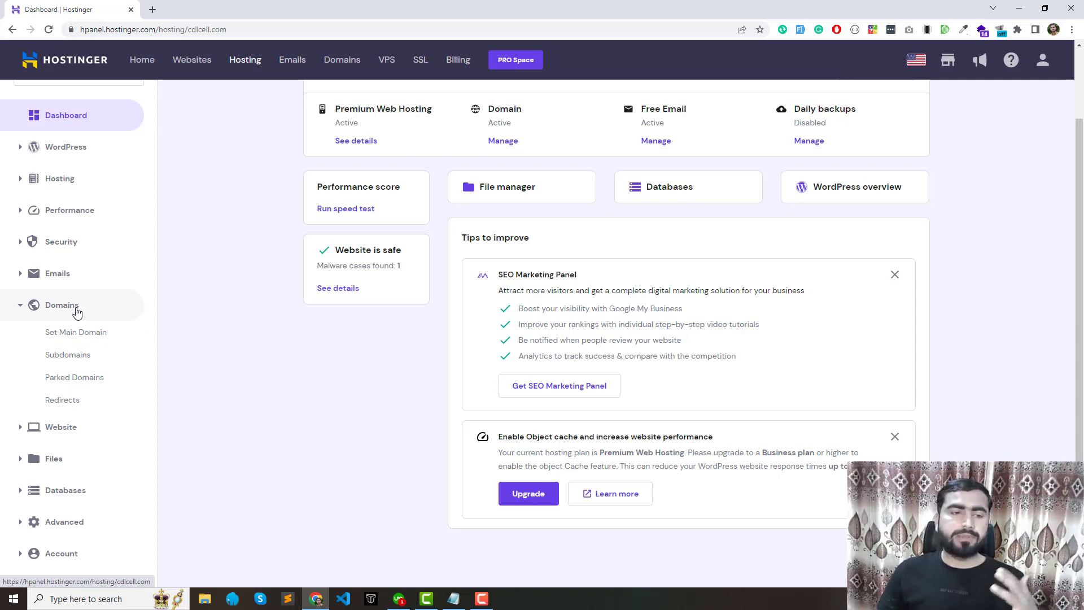
pyautogui.click(76, 312)
pyautogui.click(79, 343)
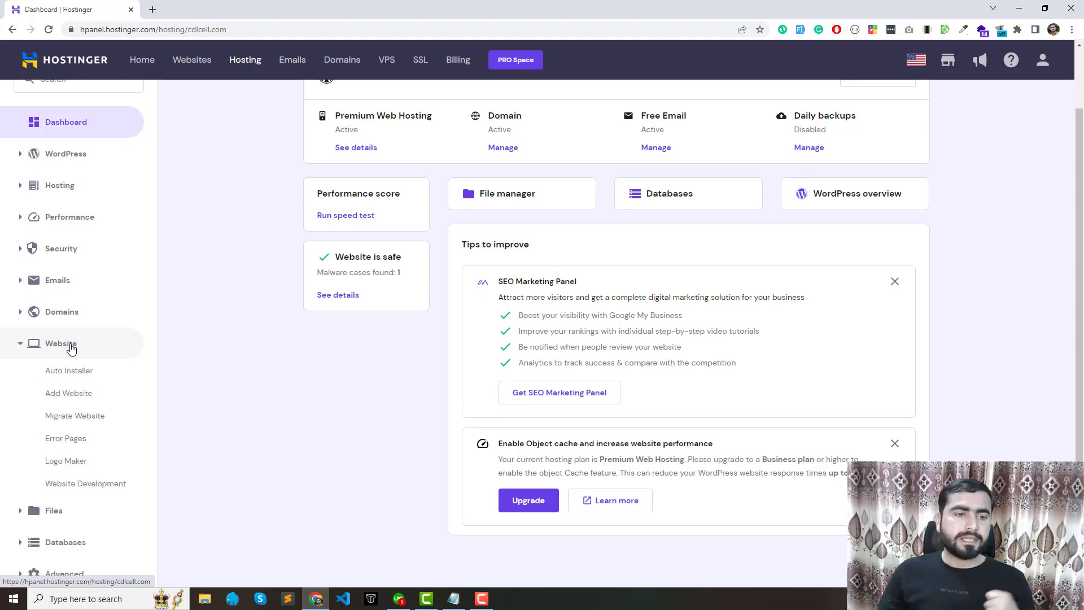
pyautogui.scroll(-1, 81, 347)
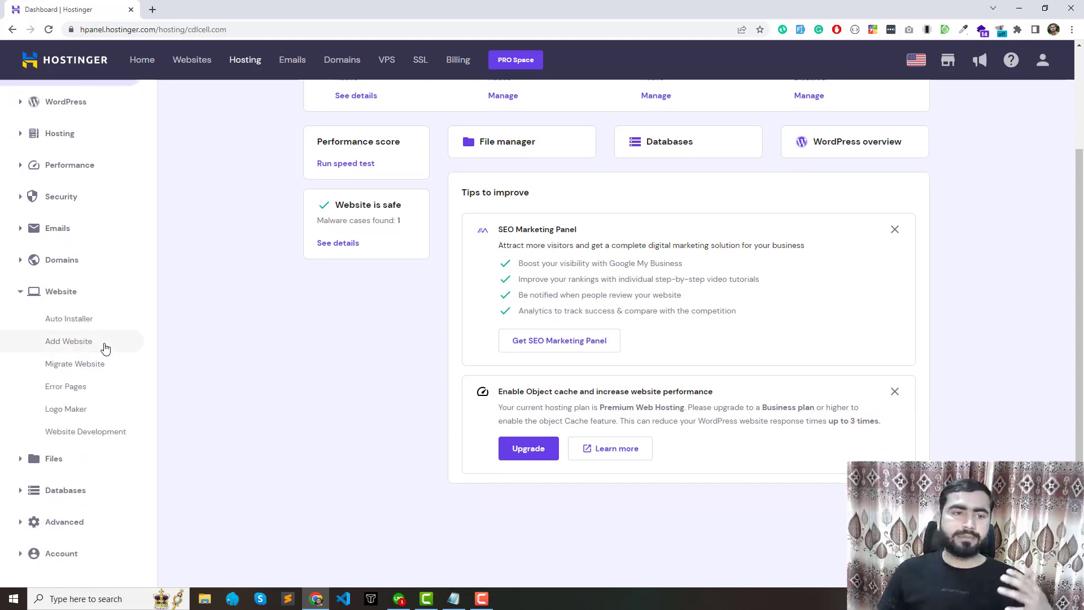
pyautogui.click(67, 300)
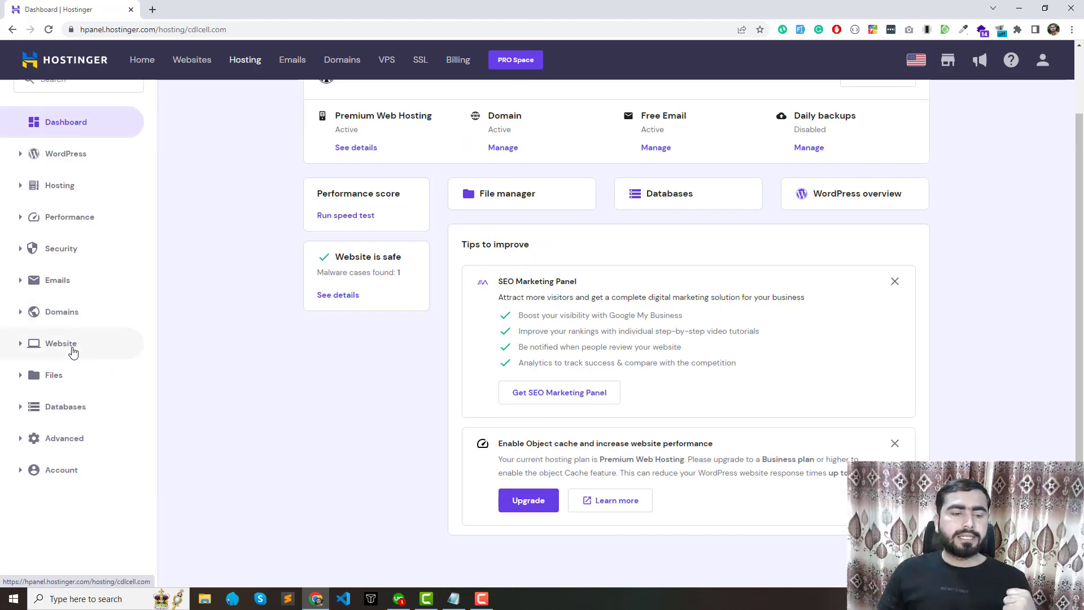
# Examine the options under Files and Databases in the cdlcell.com hosting dashboard, collapsing each group after viewing it.
pyautogui.click(72, 352)
pyautogui.click(57, 299)
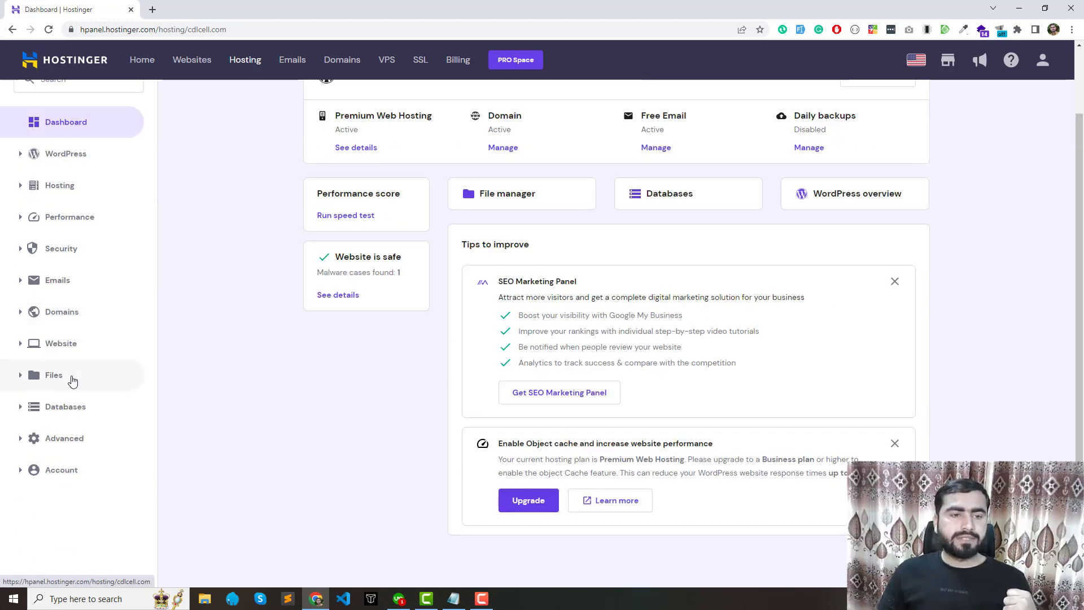
pyautogui.click(73, 378)
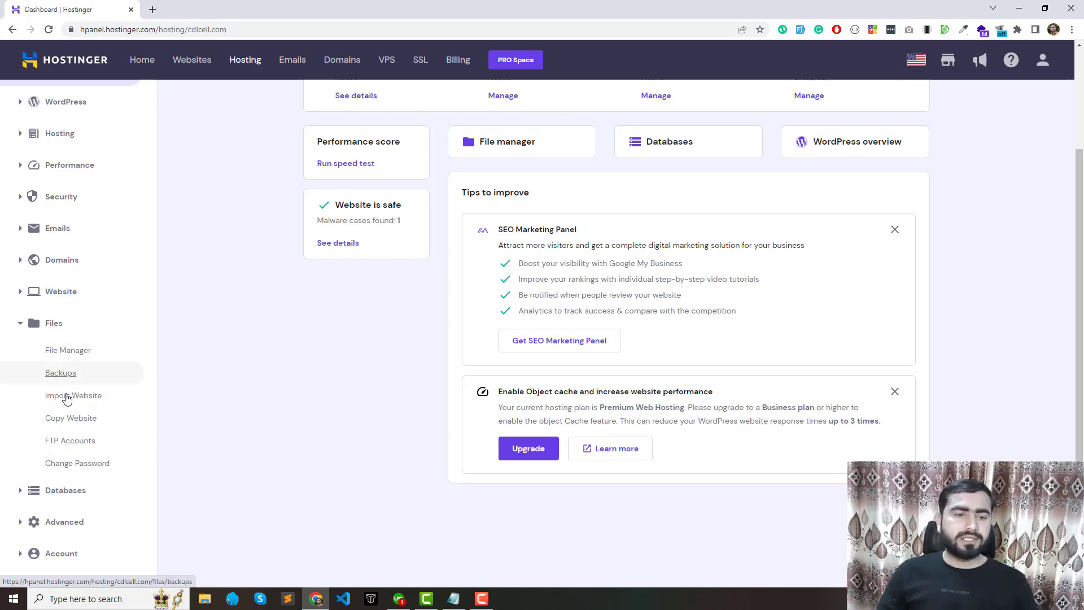
pyautogui.click(64, 333)
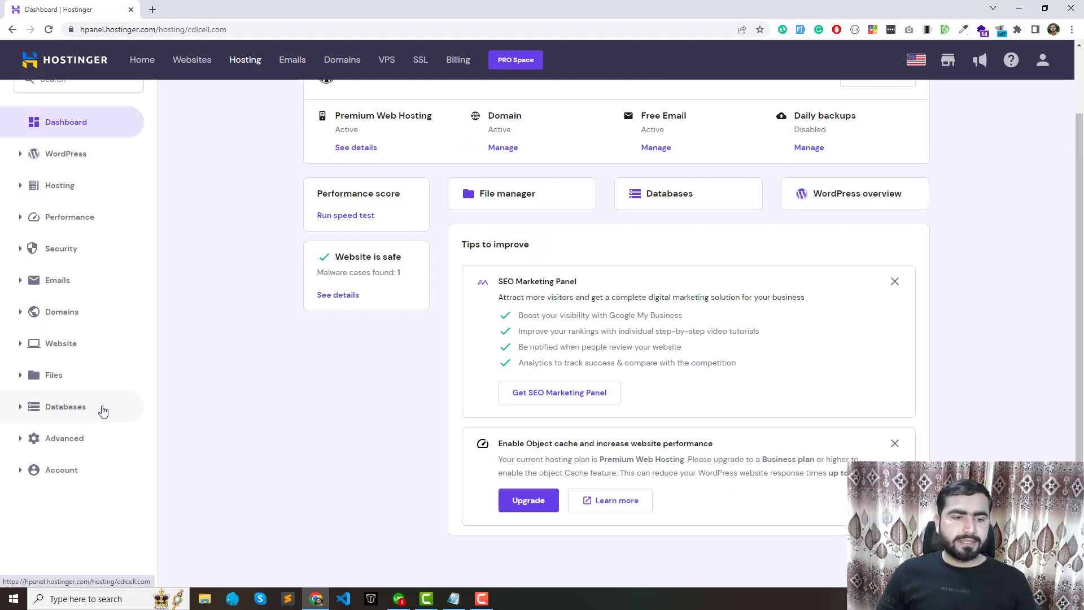
pyautogui.click(103, 411)
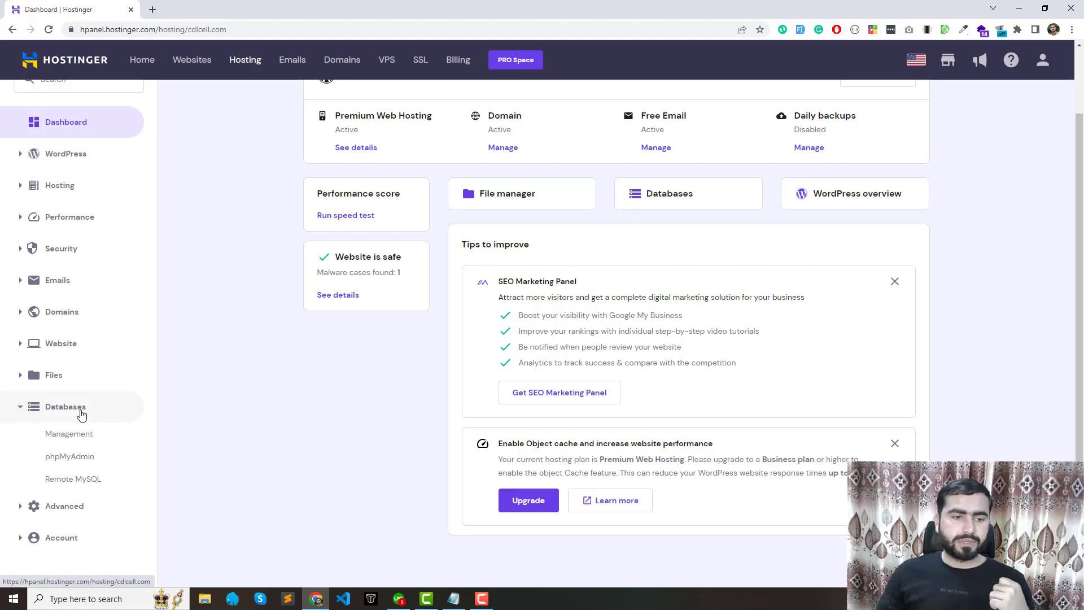
pyautogui.click(82, 415)
# Review the full list of Advanced options for cdlcell.com, from DNS Zone Editor to Activity Log, and collapse the group.
pyautogui.click(83, 430)
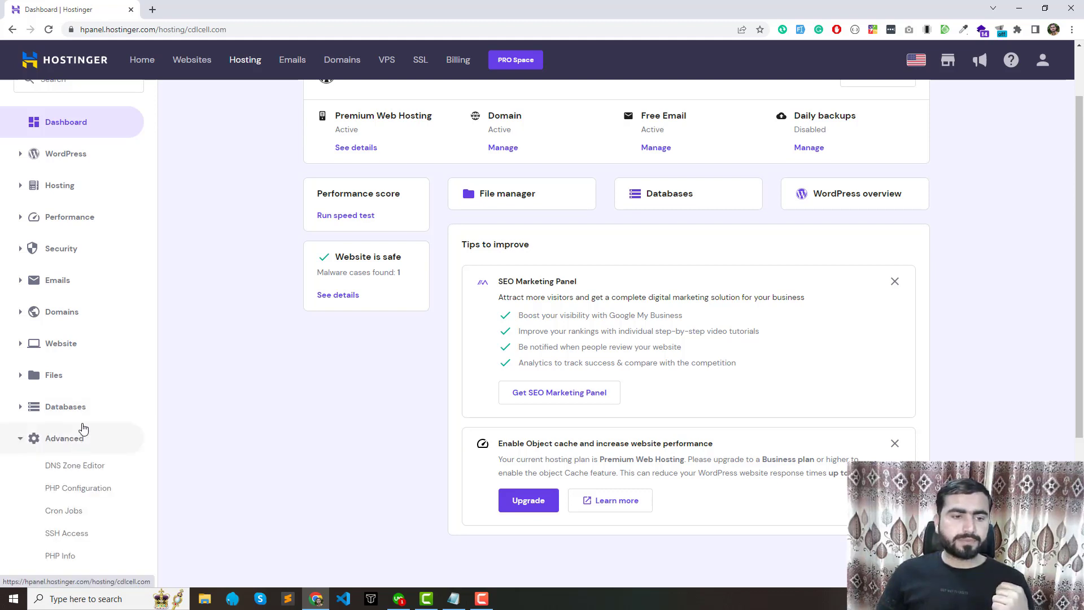
pyautogui.scroll(-2, 83, 426)
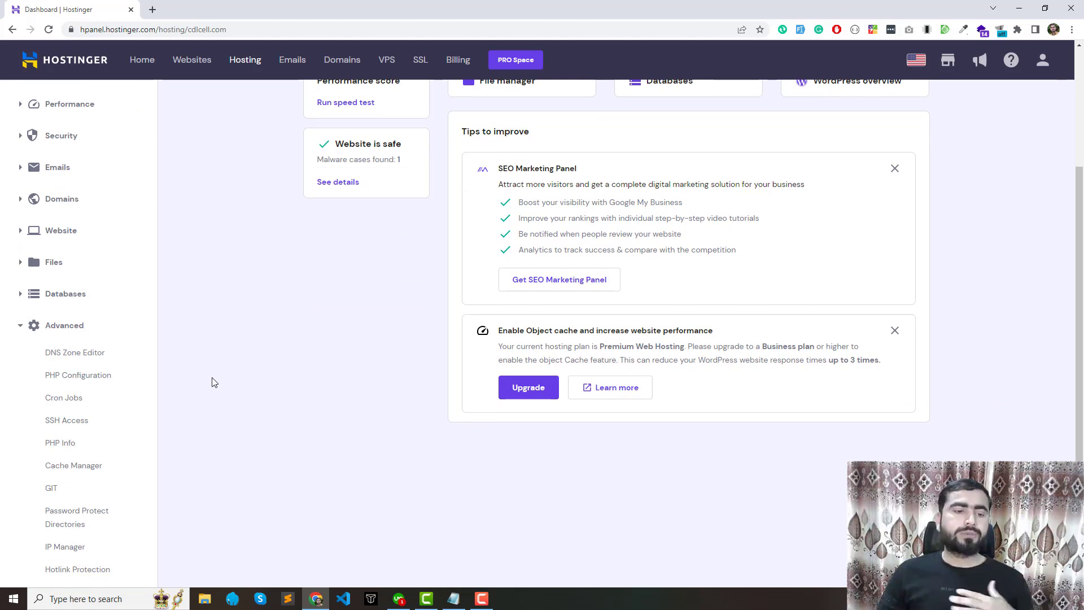
pyautogui.scroll(-2, 138, 426)
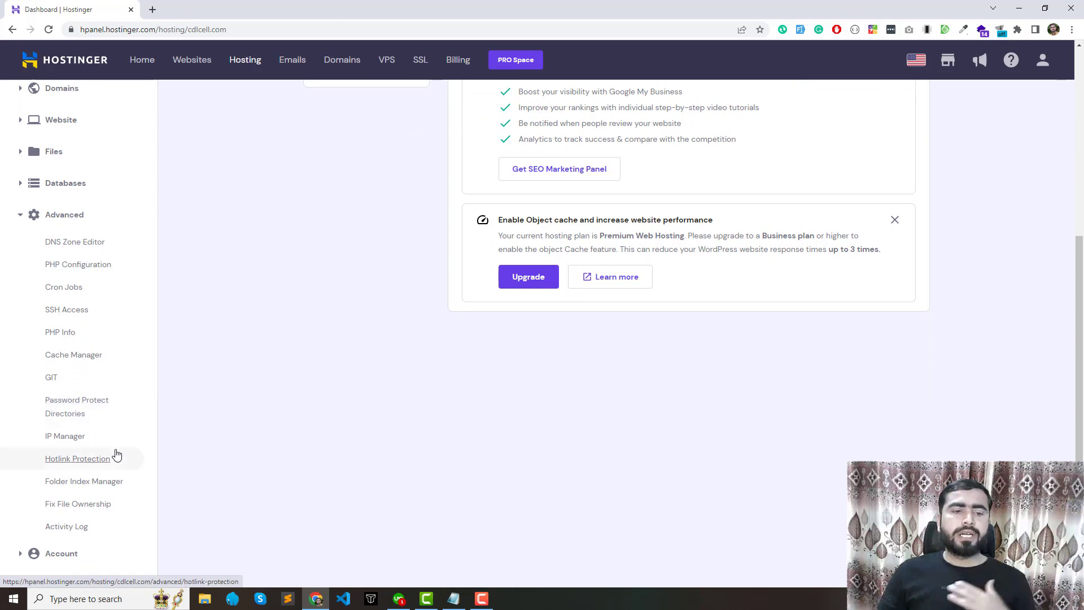
pyautogui.click(43, 220)
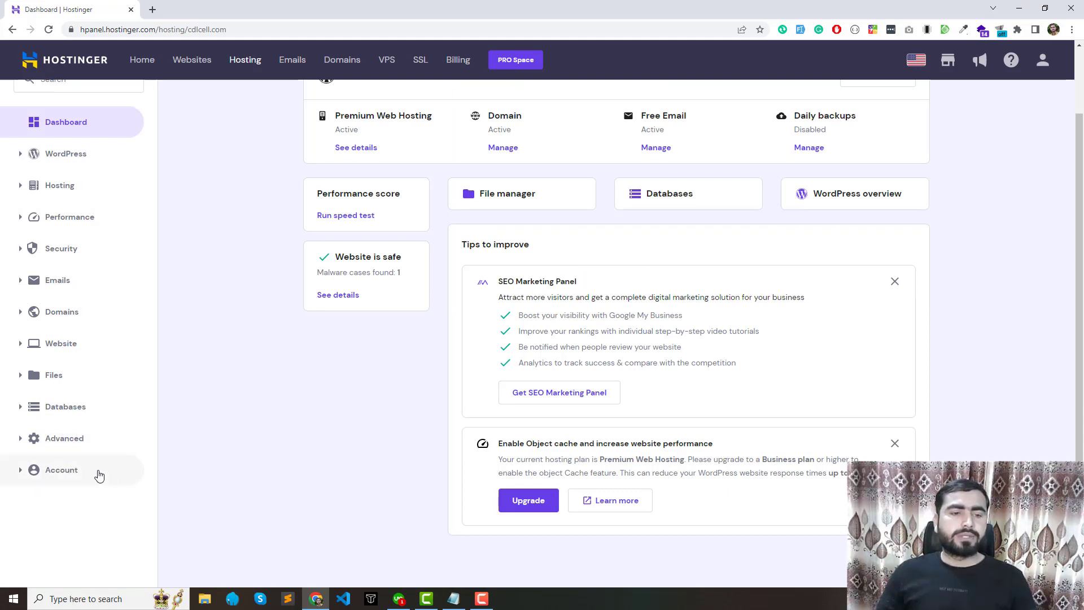
# Check the hosting dashboard's Account options and the user profile's account menu, closing both and returning to the dashboard overview.
pyautogui.click(96, 473)
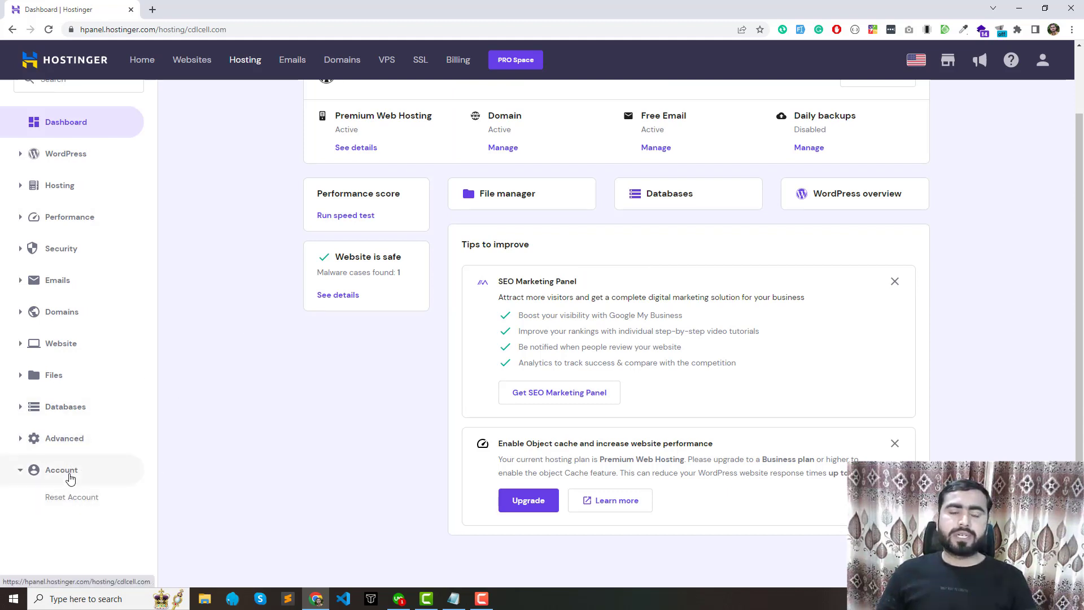
pyautogui.click(70, 479)
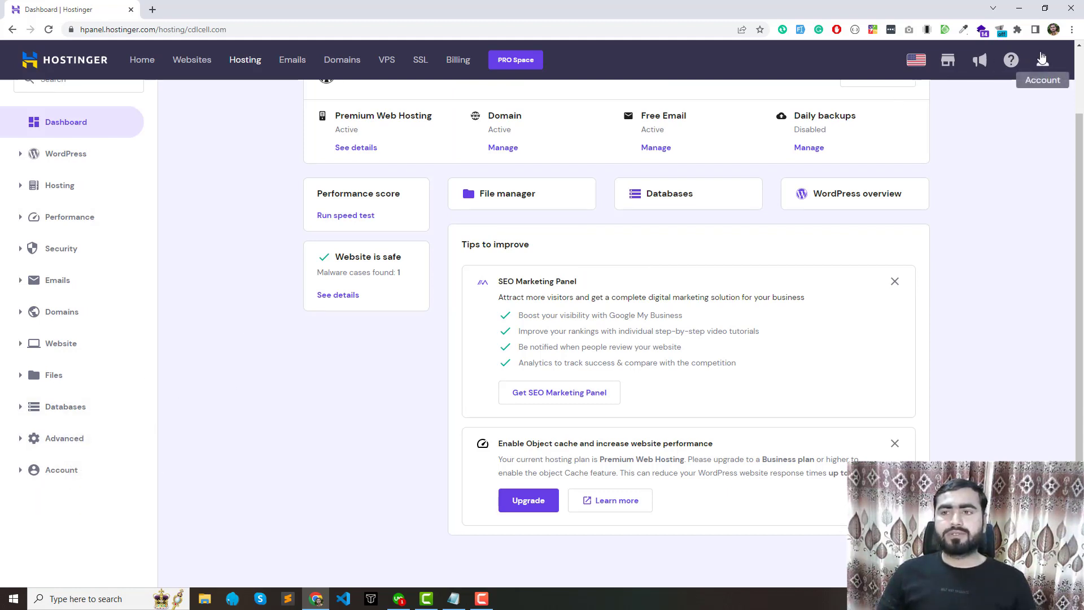
pyautogui.click(1043, 60)
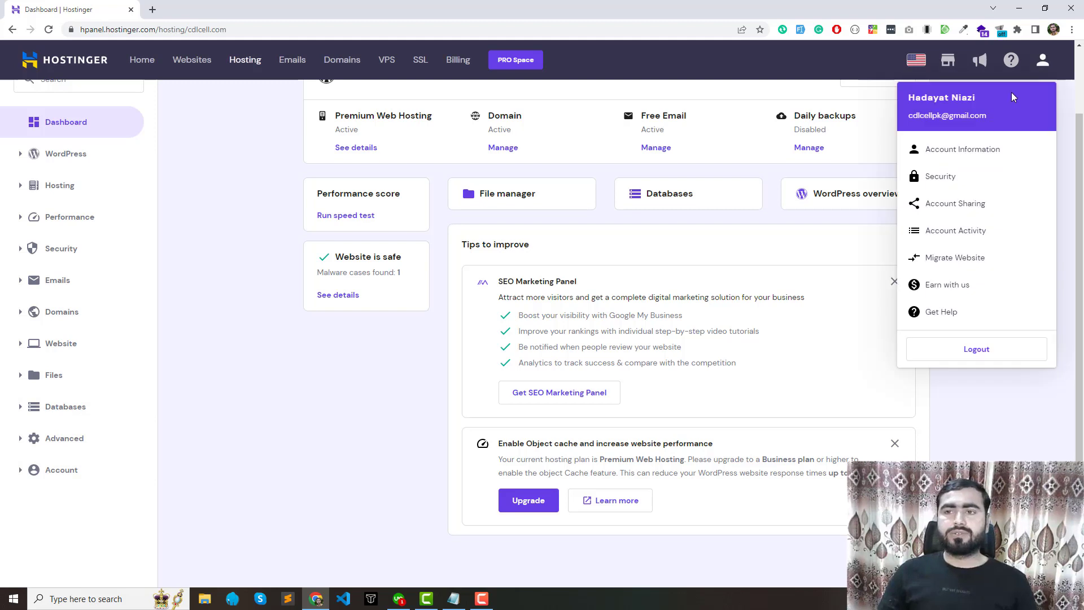
pyautogui.click(284, 287)
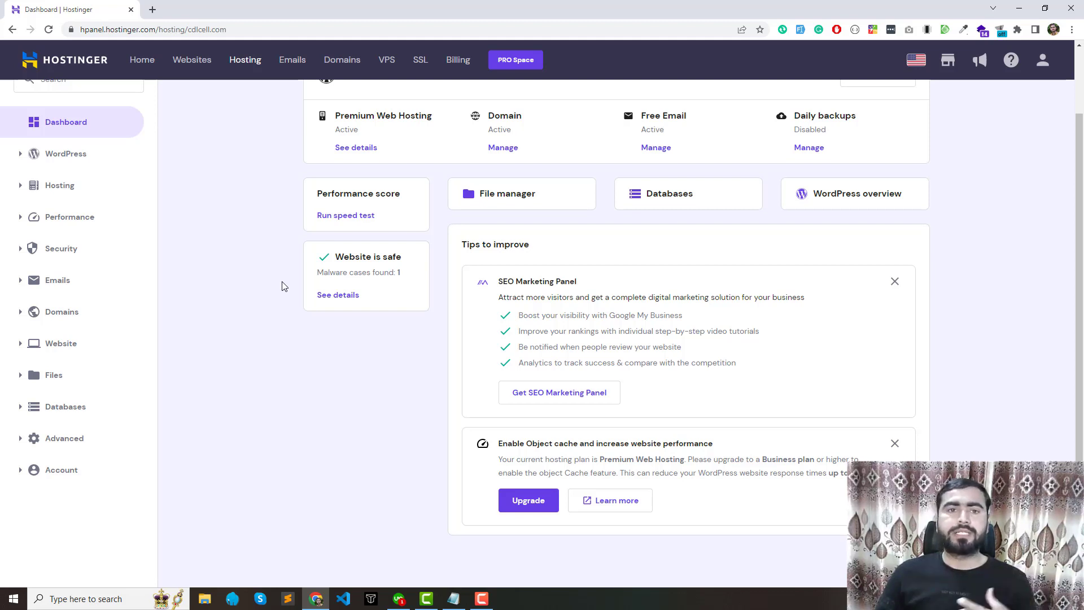
pyautogui.scroll(2, 257, 288)
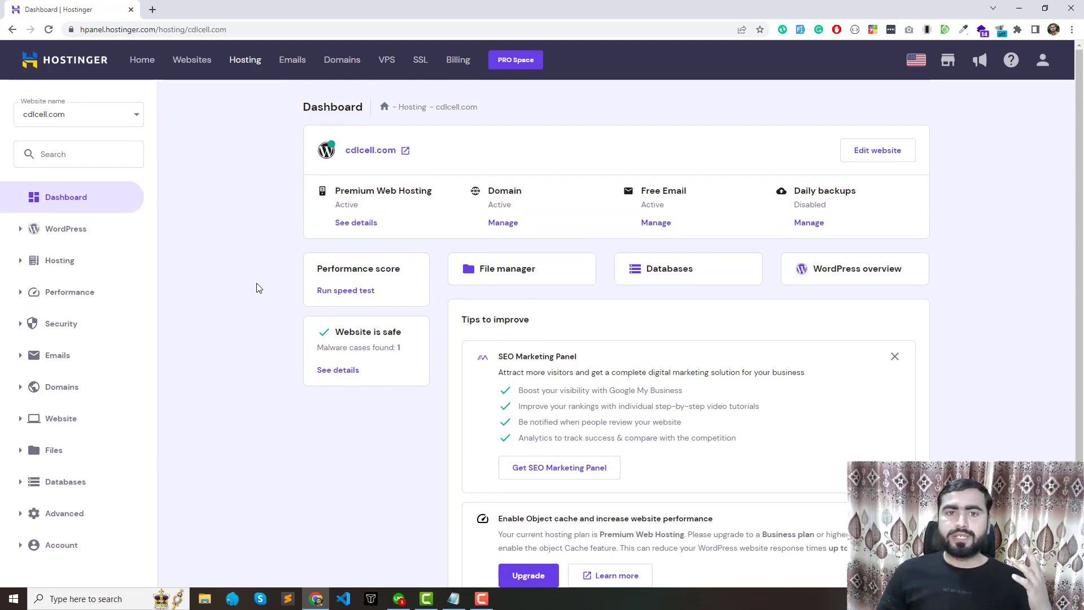